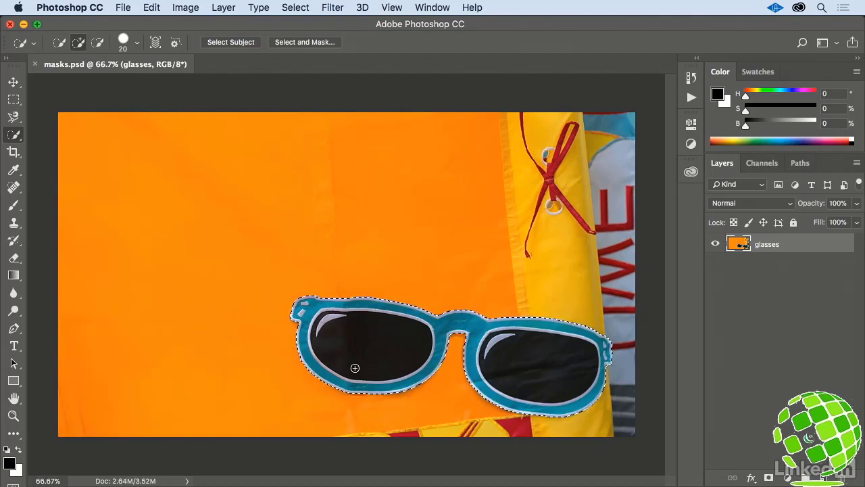
# - Load the saved glasses channel of masks.psd as a new selection
pyautogui.click(304, 8)
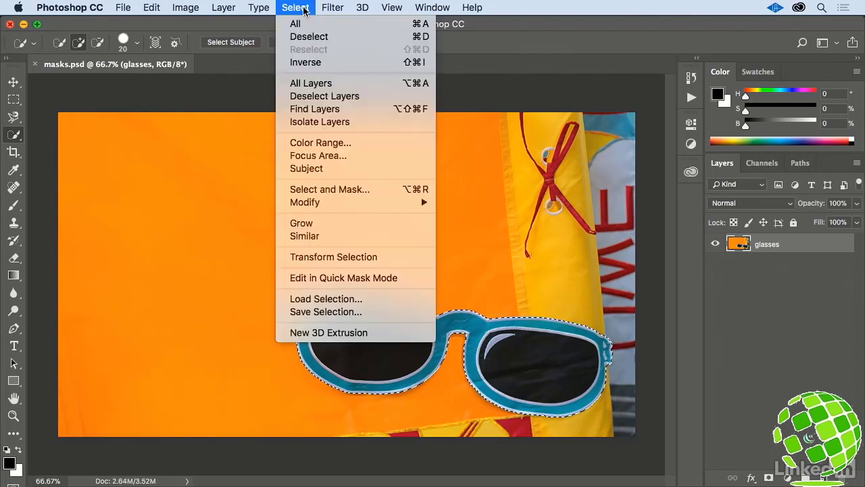
pyautogui.click(379, 303)
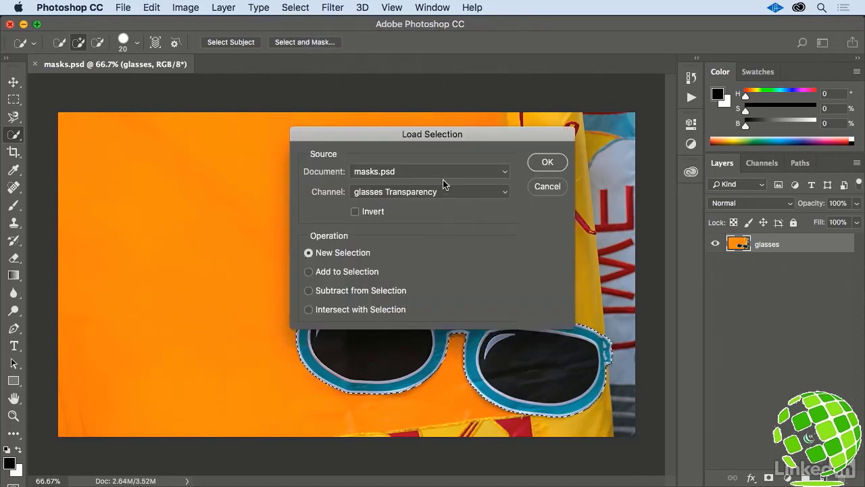
pyautogui.click(446, 191)
pyautogui.click(448, 212)
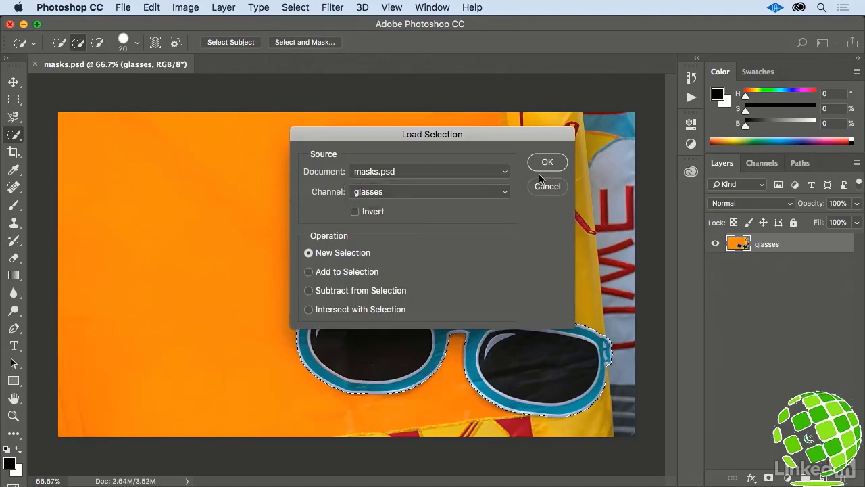
pyautogui.click(545, 166)
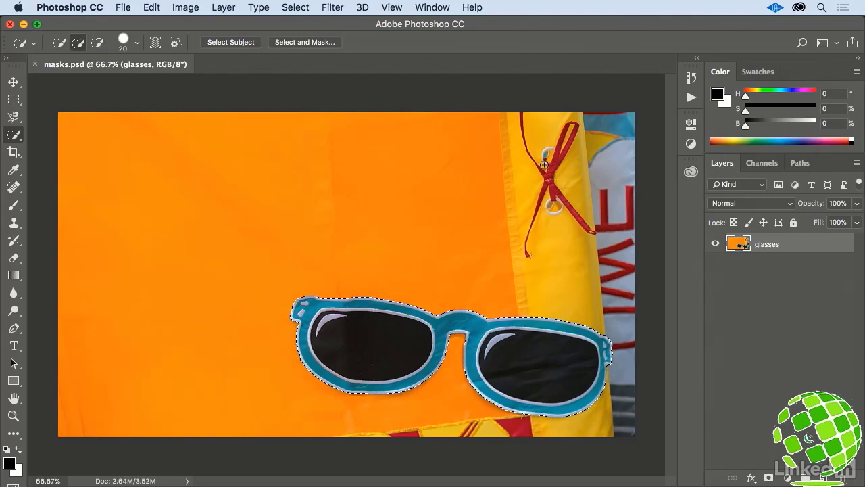
# - Try copying the selected sunglasses 2.333 in left and 2.207 in up within the same layer, and undo the copy
pyautogui.click(14, 82)
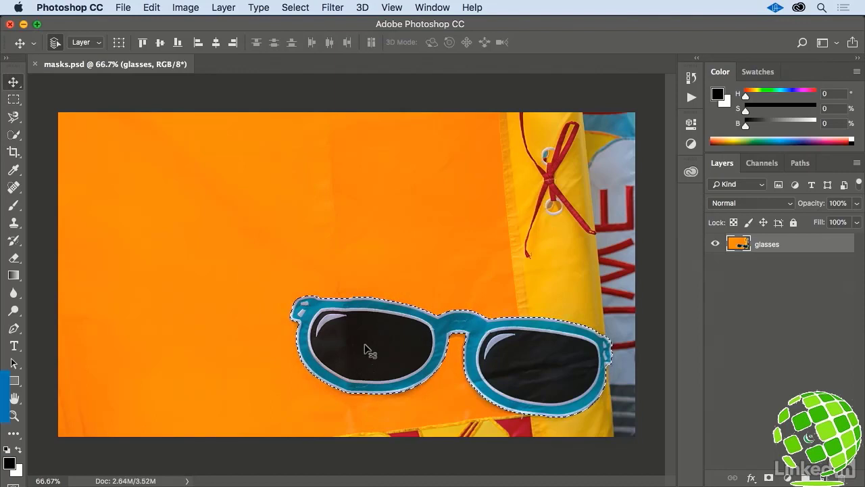
pyautogui.moveTo(365, 349); pyautogui.dragTo(210, 200)
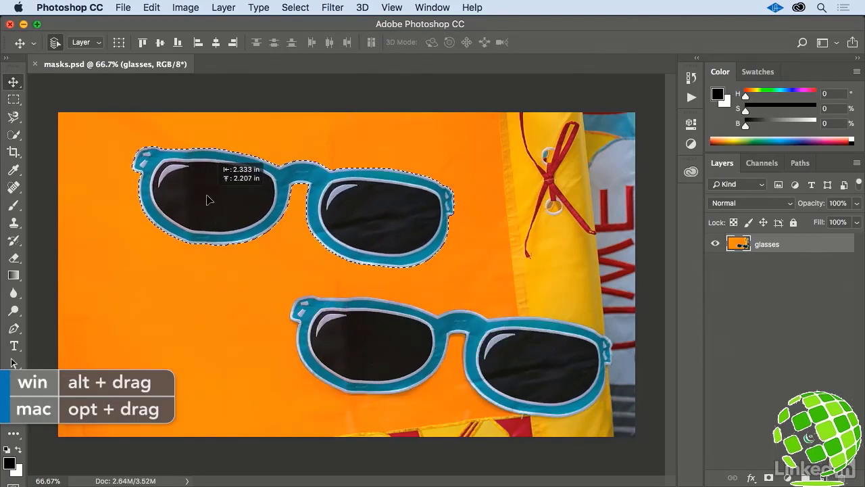
pyautogui.moveTo(209, 200); pyautogui.dragTo(210, 200)
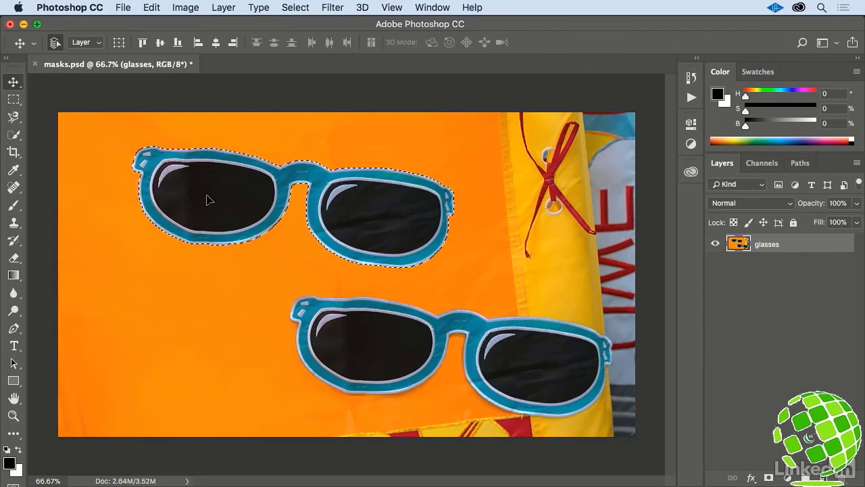
pyautogui.press('super+z')
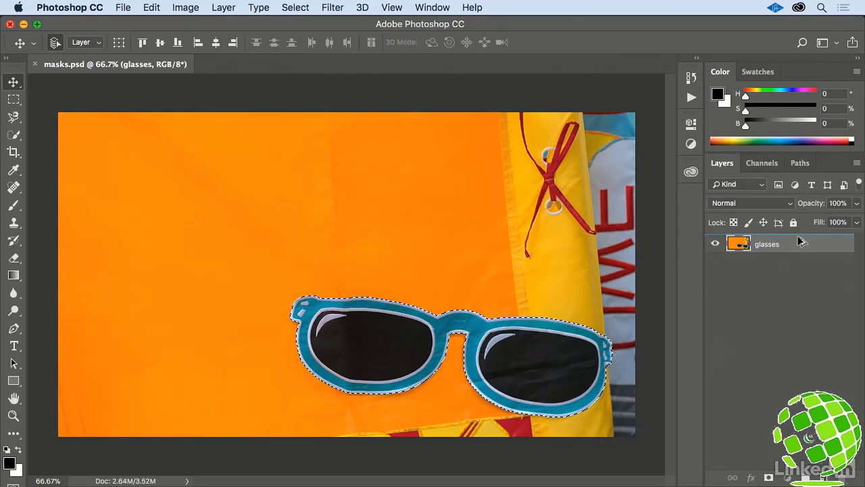
# - Duplicate the glasses layer as "new glasses" and hide the original layer
pyautogui.keyDown('alt'); pyautogui.moveTo(798, 238); pyautogui.dragTo(800, 239); pyautogui.keyUp('alt')
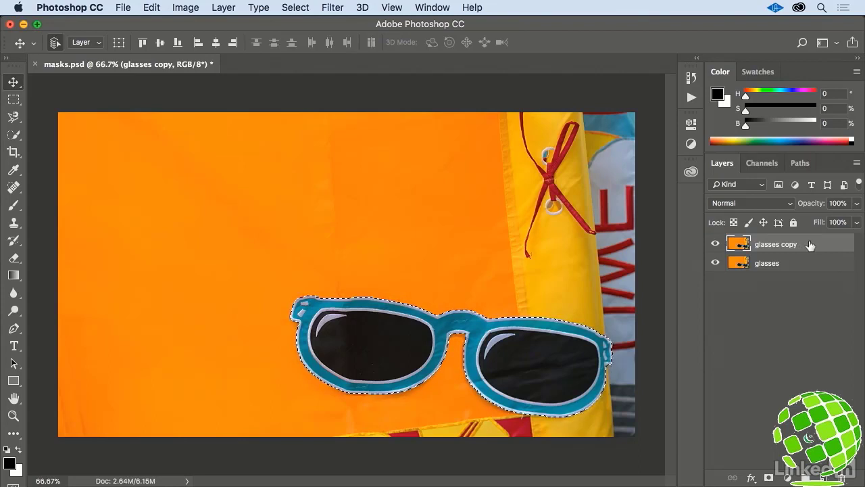
pyautogui.doubleClick(774, 245)
pyautogui.write('new glasses')
pyautogui.press('Return')
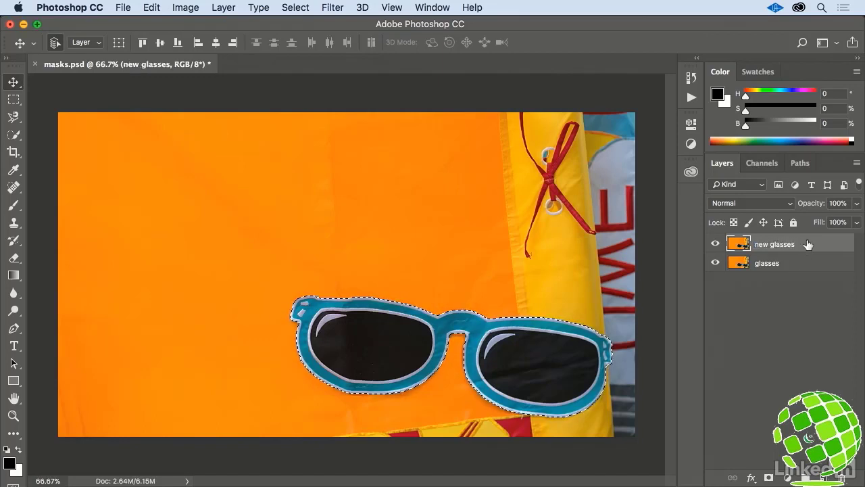
pyautogui.click(715, 263)
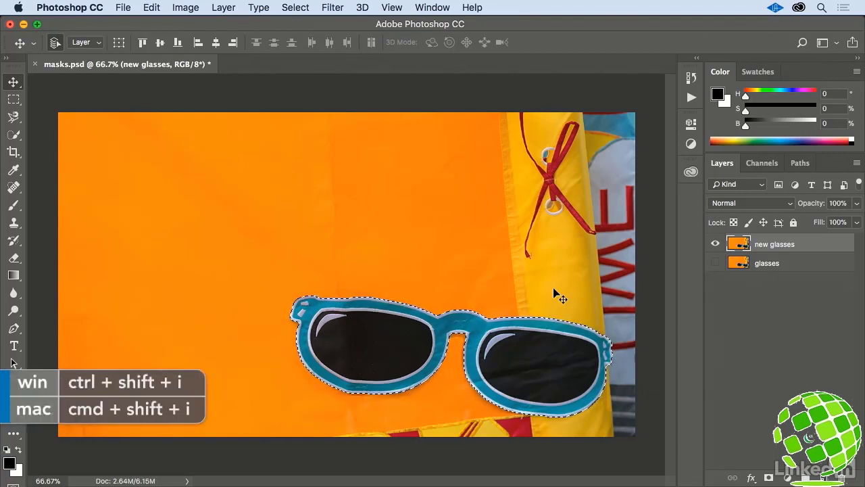
# - Try deleting everything around the sunglasses by inverting the selection, and revert the history to the Name Change state
pyautogui.press('super+shift+i')
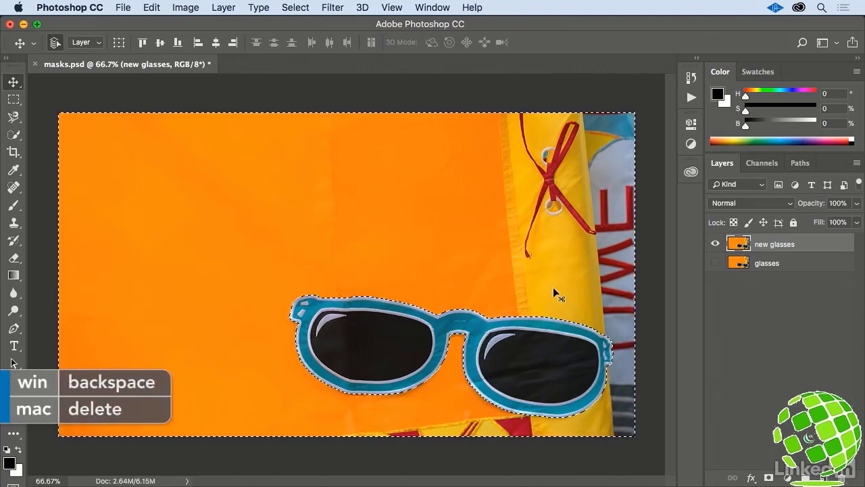
pyautogui.press('Delete')
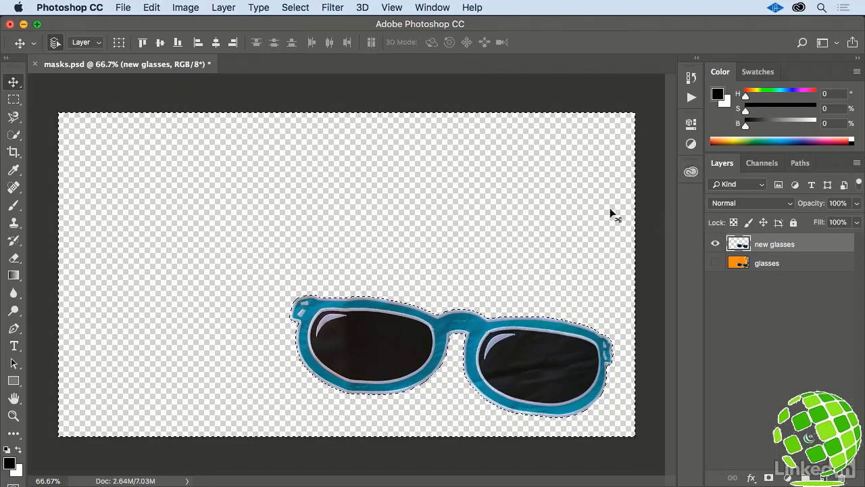
pyautogui.click(691, 78)
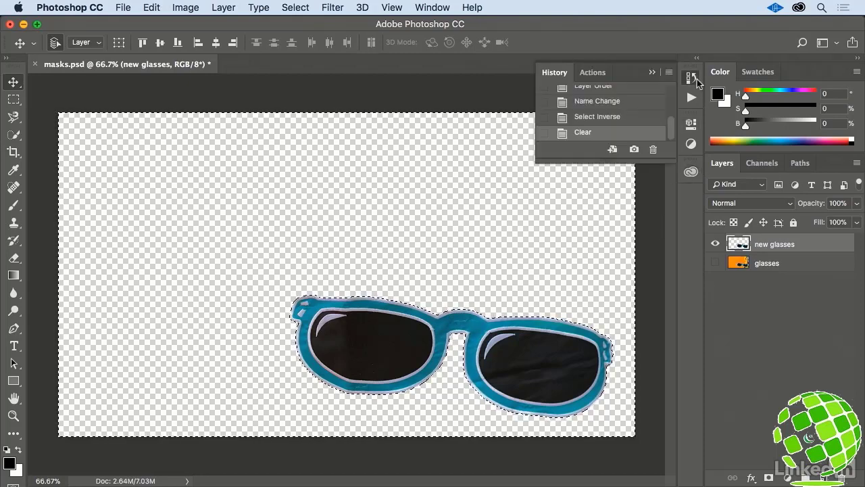
pyautogui.click(616, 103)
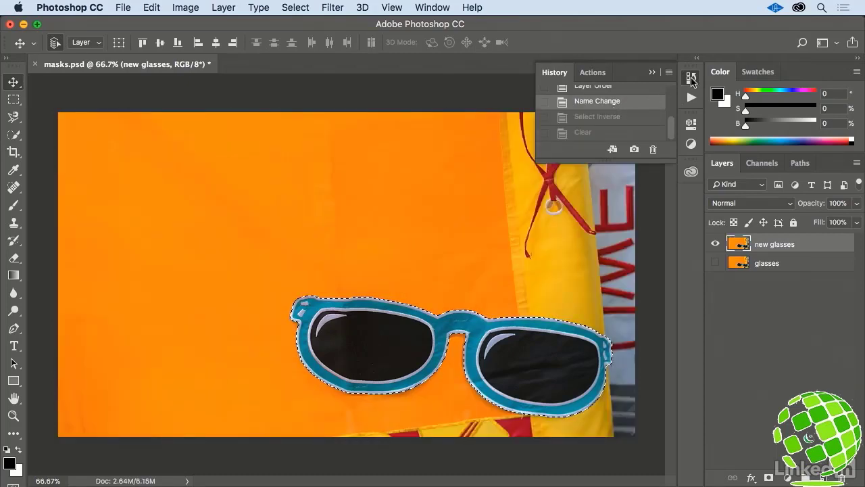
pyautogui.click(691, 79)
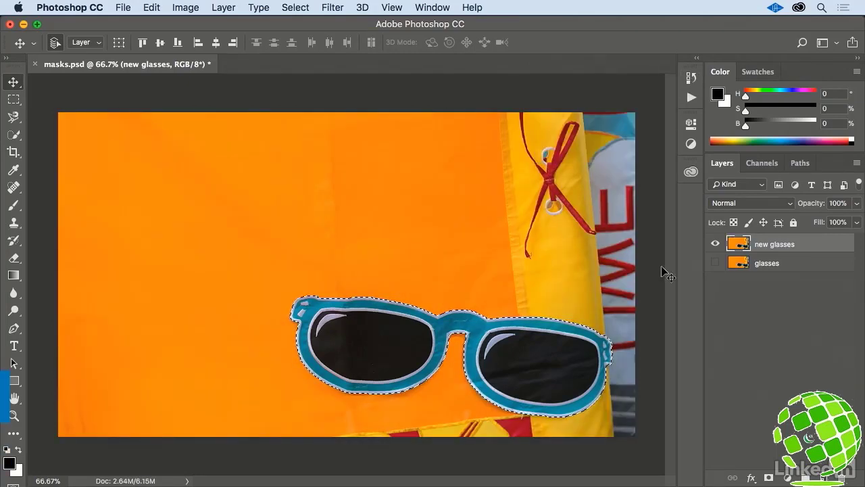
# - Deselect the sunglasses and add an empty white layer mask to the new glasses layer
pyautogui.press('super+d')
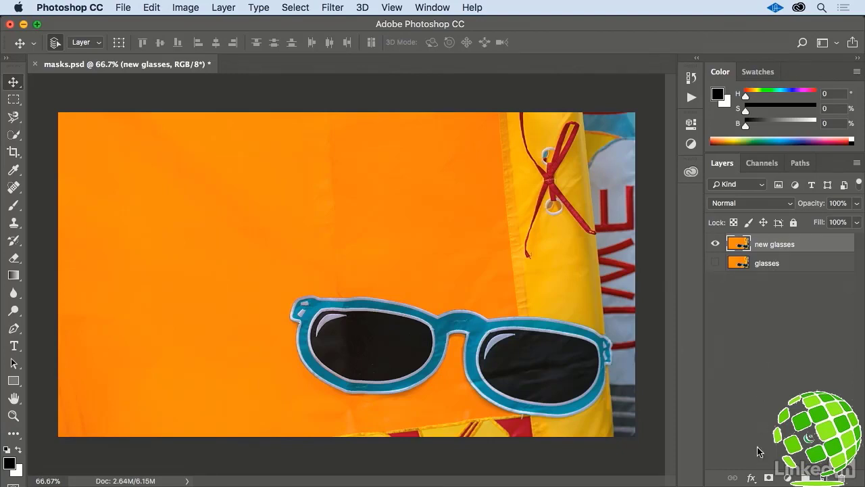
pyautogui.click(769, 478)
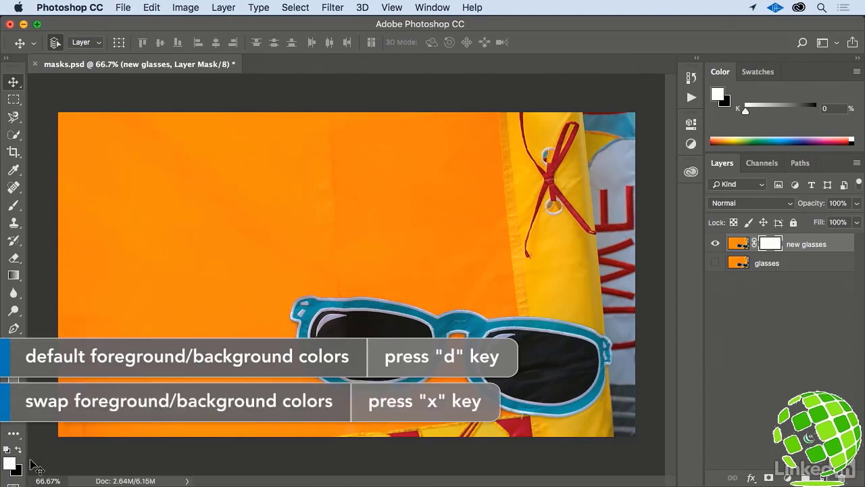
# - Make black the foreground color and set up a 51 px brush with 100% hardness
pyautogui.press('x')
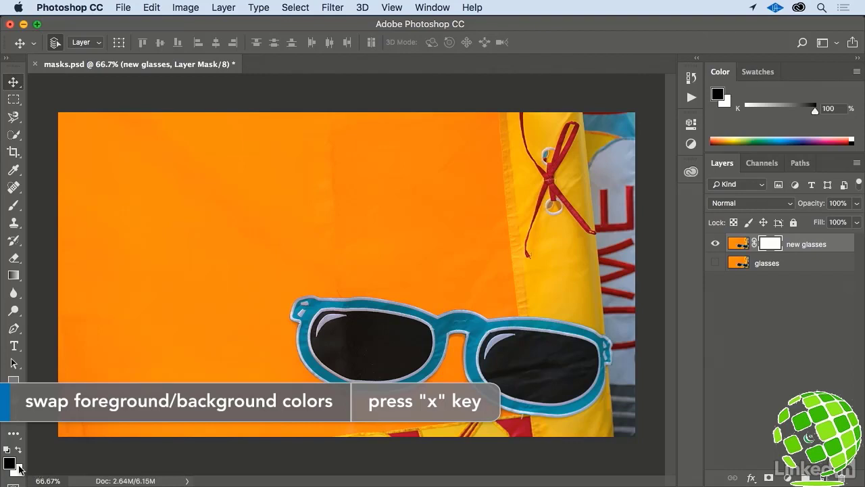
pyautogui.click(14, 205)
pyautogui.rightClick(222, 212)
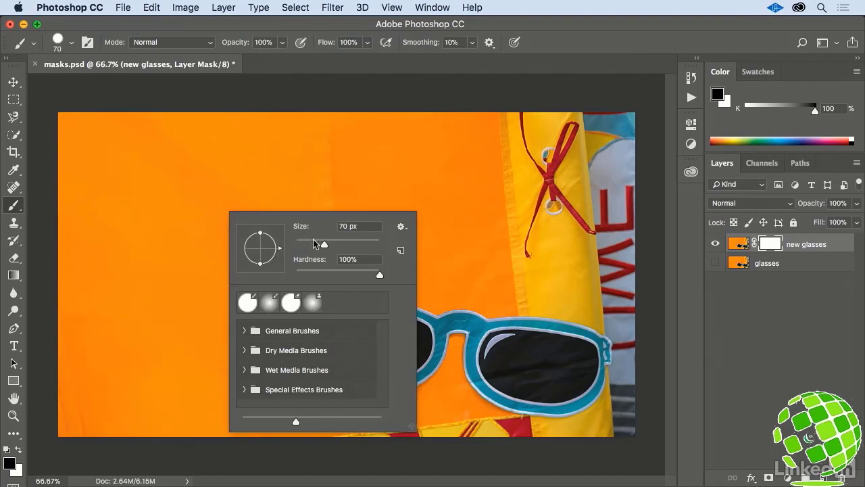
pyautogui.moveTo(323, 246); pyautogui.dragTo(315, 244)
pyautogui.click(380, 274)
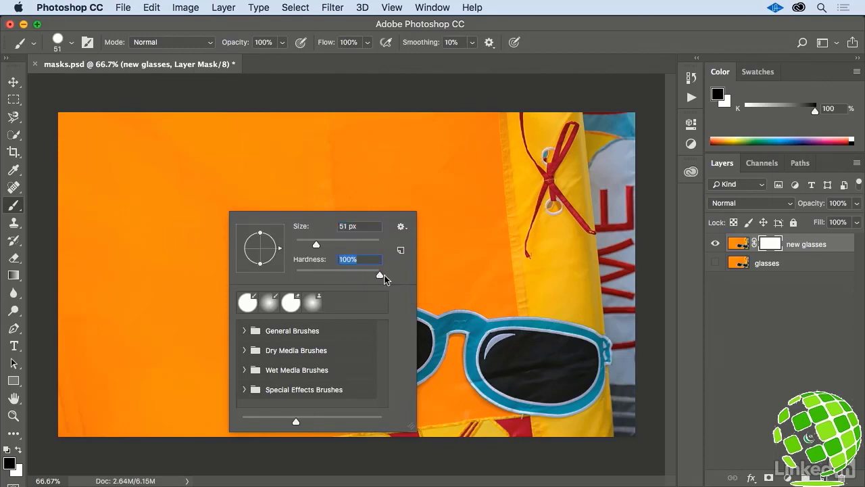
# - Paint a black zigzag on the mask from the orange fabric down onto the sunglasses, and restore the frame area with white
pyautogui.click(434, 176)
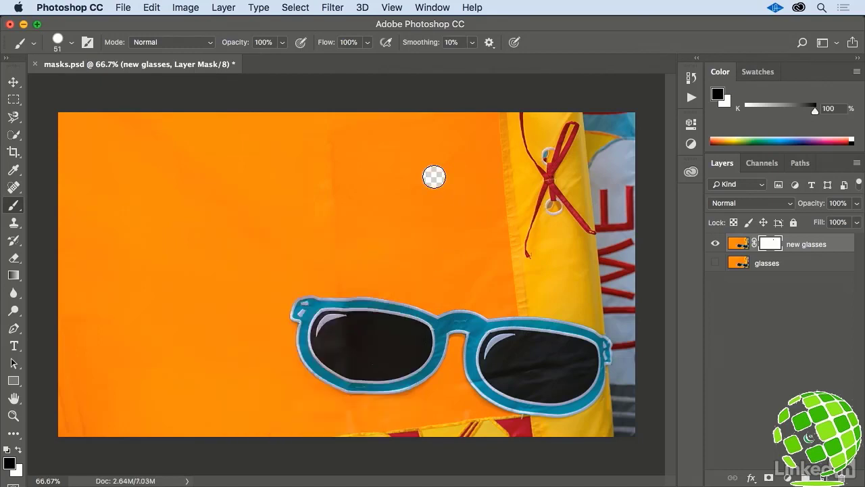
pyautogui.moveTo(434, 176)
pyautogui.mouseDown()
pyautogui.moveTo(375, 190)
pyautogui.moveTo(305, 231)
pyautogui.moveTo(453, 246)
pyautogui.moveTo(365, 272)
pyautogui.moveTo(446, 288)
pyautogui.moveTo(362, 307)
pyautogui.mouseUp()
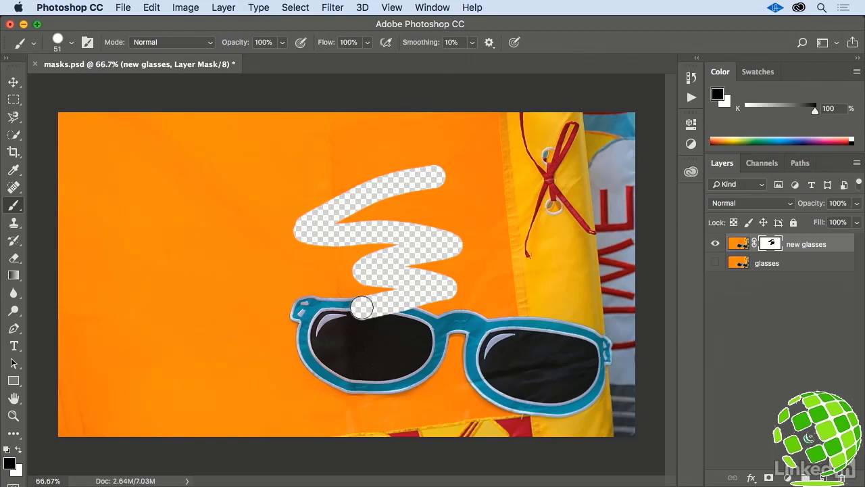
pyautogui.press('x')
pyautogui.moveTo(341, 316)
pyautogui.mouseDown()
pyautogui.moveTo(410, 319)
pyautogui.moveTo(386, 319)
pyautogui.mouseUp()
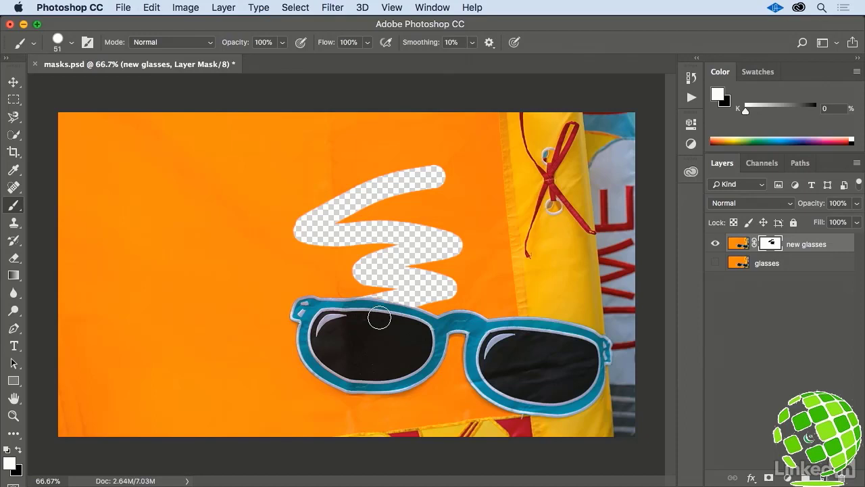
# - Hide the new glasses layer and create a visible duplicate of the glasses layer named "red glasses"
pyautogui.click(715, 243)
pyautogui.moveTo(807, 269); pyautogui.dragTo(803, 250)
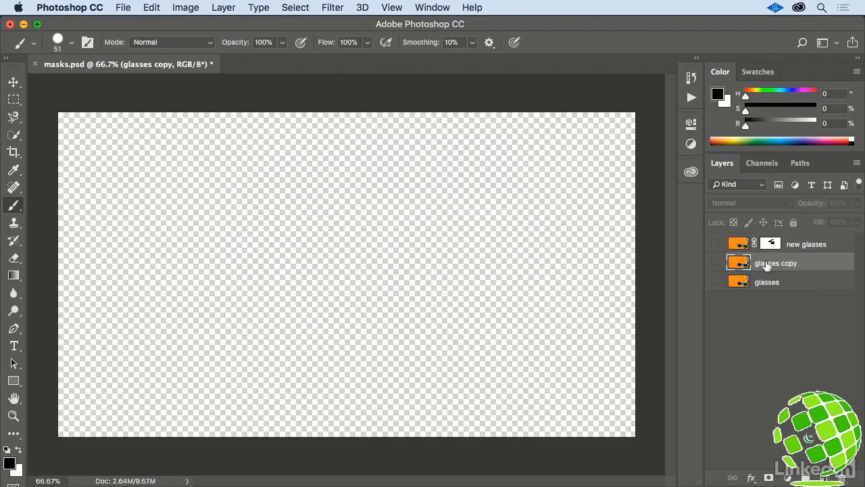
pyautogui.click(715, 263)
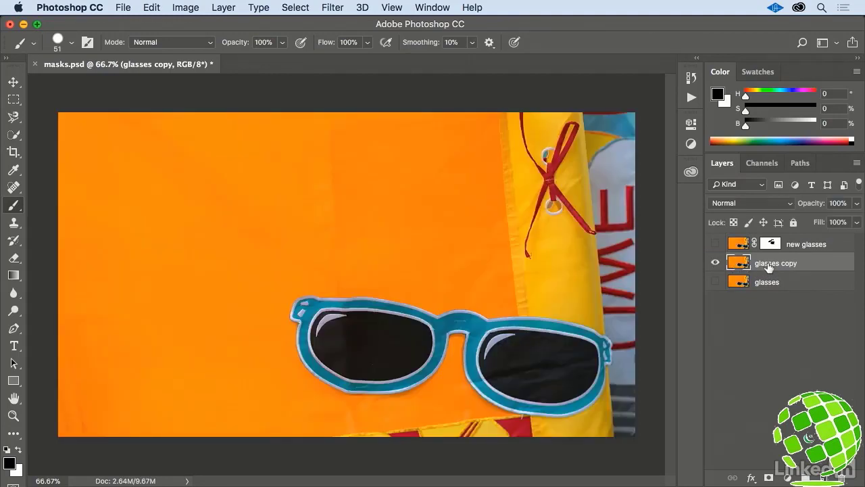
pyautogui.doubleClick(771, 263)
pyautogui.write('red glasses')
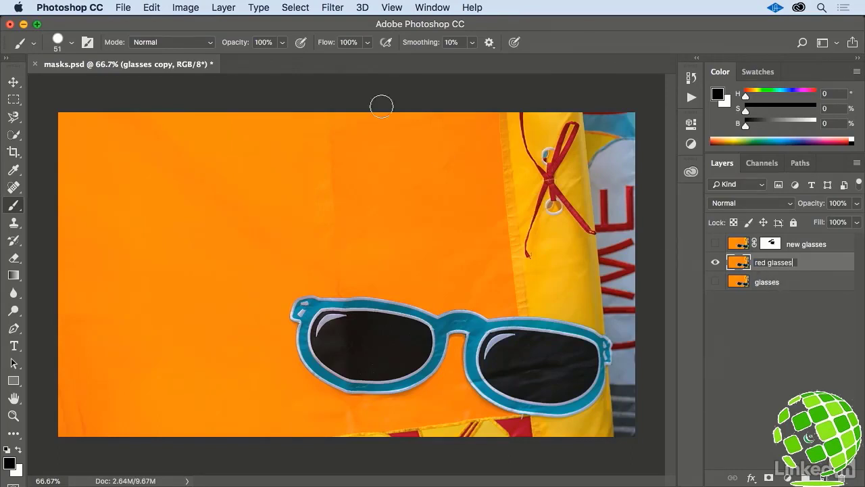
# - Load the glasses channel as a new selection and turn it into a layer mask on the red glasses layer
pyautogui.click(303, 9)
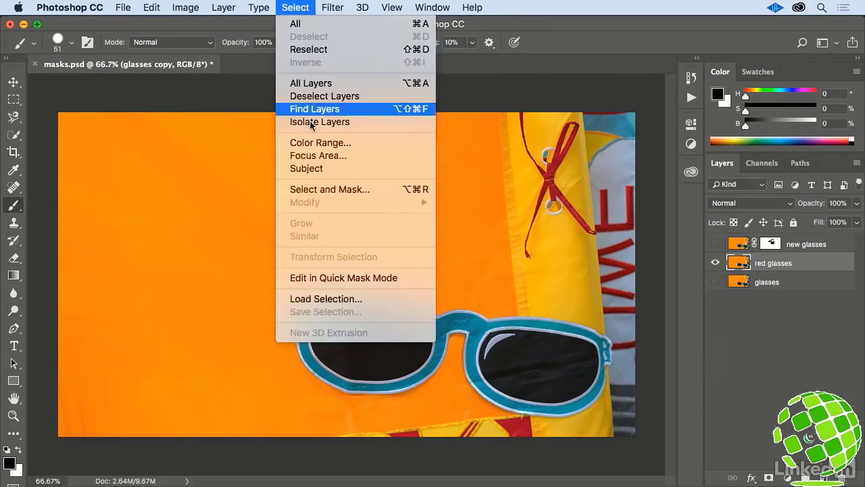
pyautogui.click(385, 298)
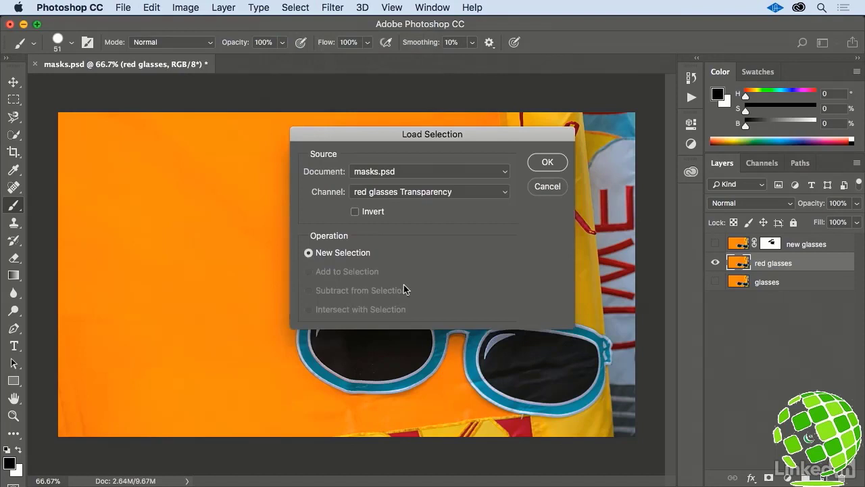
pyautogui.click(466, 192)
pyautogui.click(465, 213)
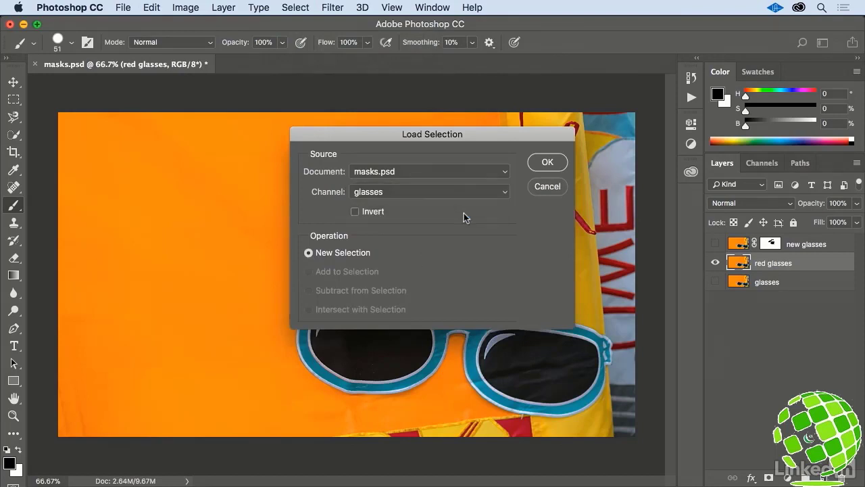
pyautogui.click(548, 162)
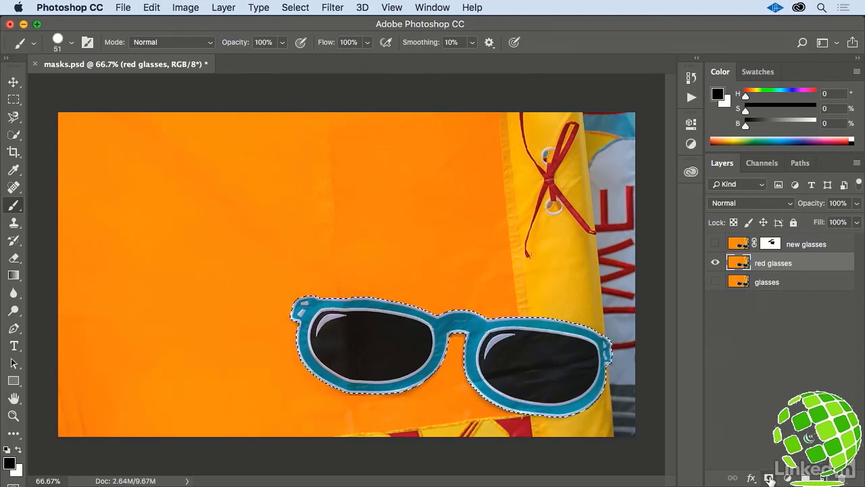
pyautogui.click(770, 478)
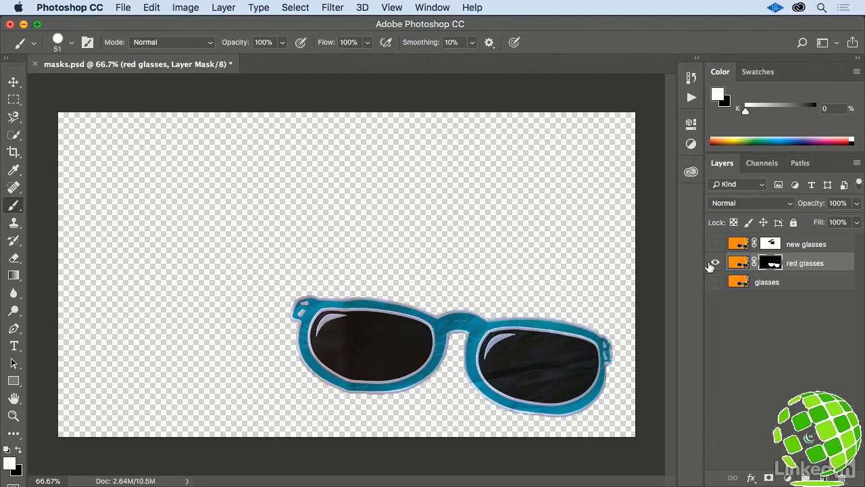
# - Show the original glasses layer and move the masked red glasses image up and left onto the open orange fabric
pyautogui.click(715, 282)
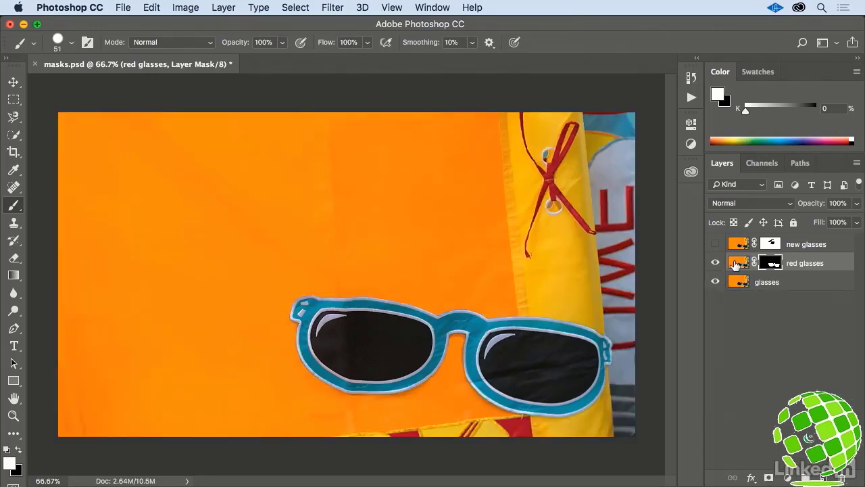
pyautogui.click(737, 265)
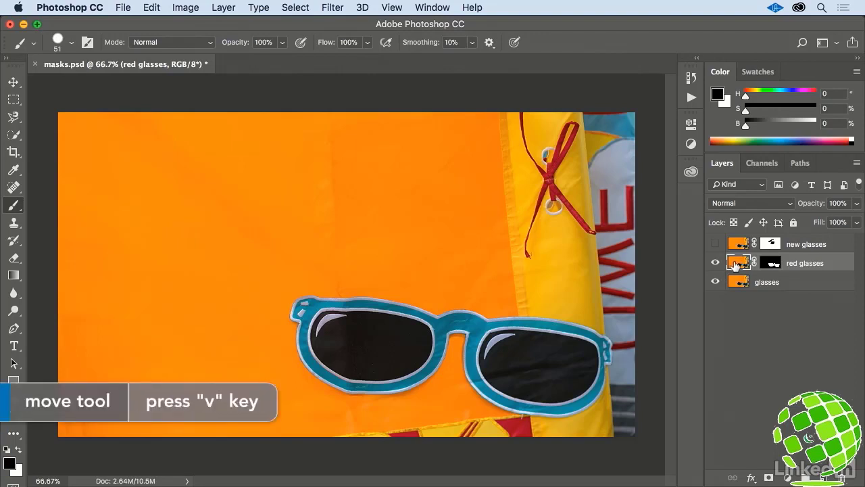
pyautogui.press('v')
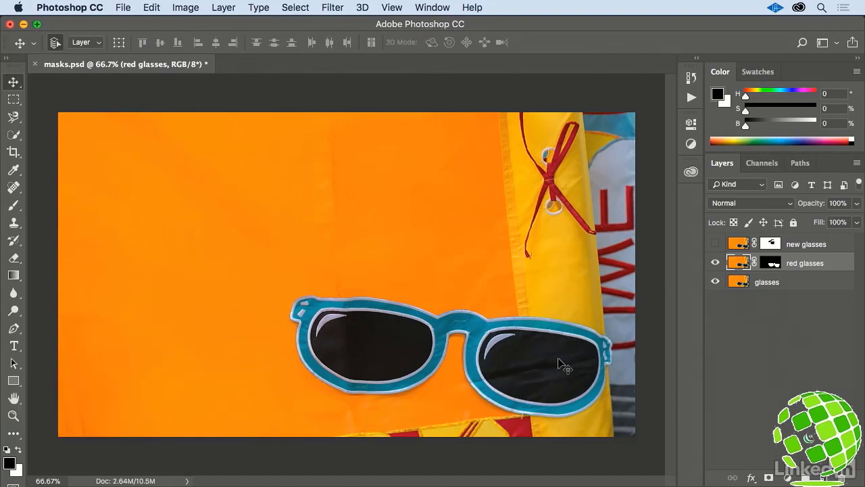
pyautogui.moveTo(558, 363); pyautogui.dragTo(409, 222)
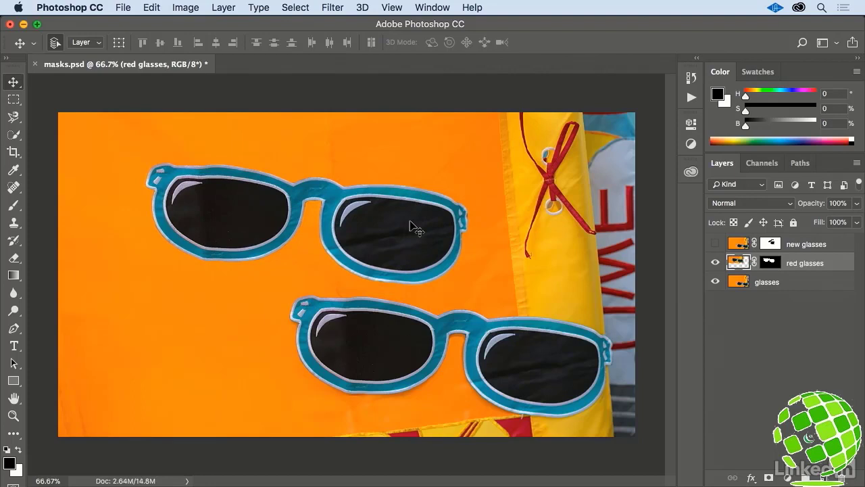